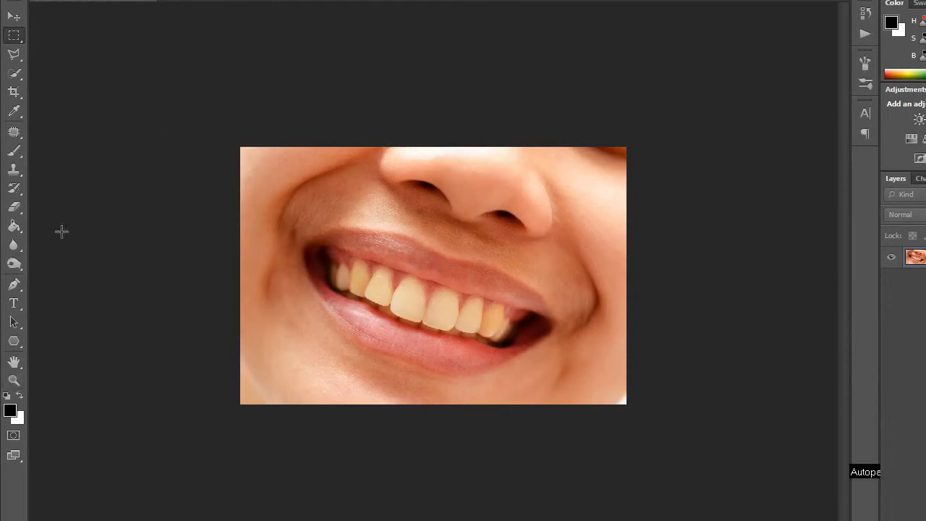
# Zoom teeth.jpg to 50% around the teeth and select the Brush tool.
pyautogui.click(15, 366)
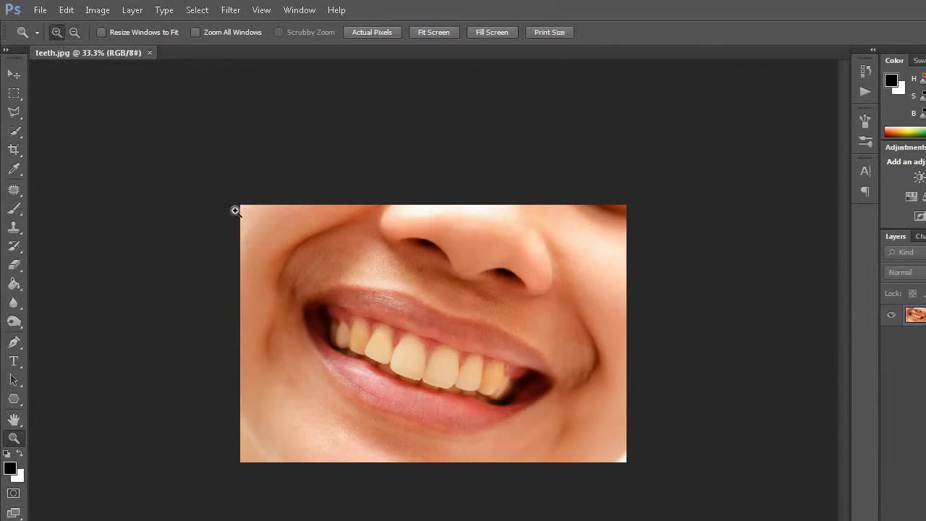
pyautogui.click(360, 345)
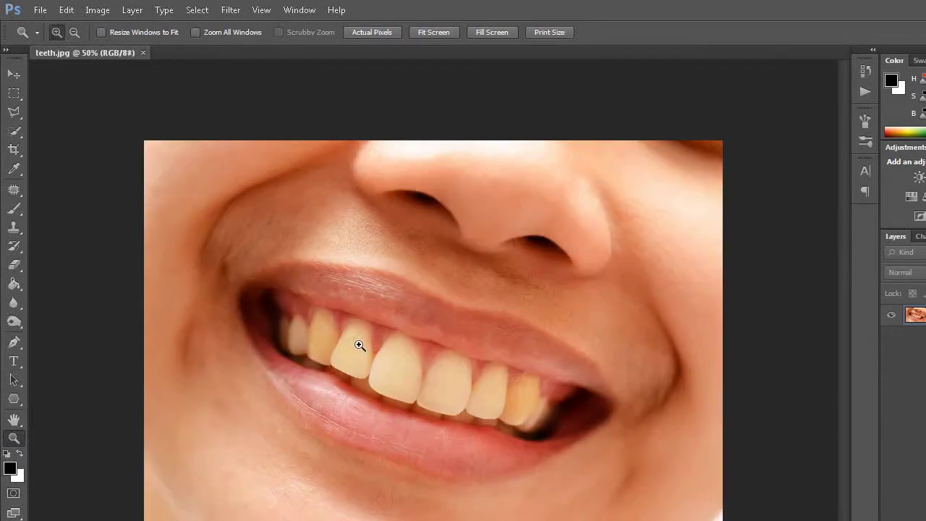
pyautogui.click(11, 210)
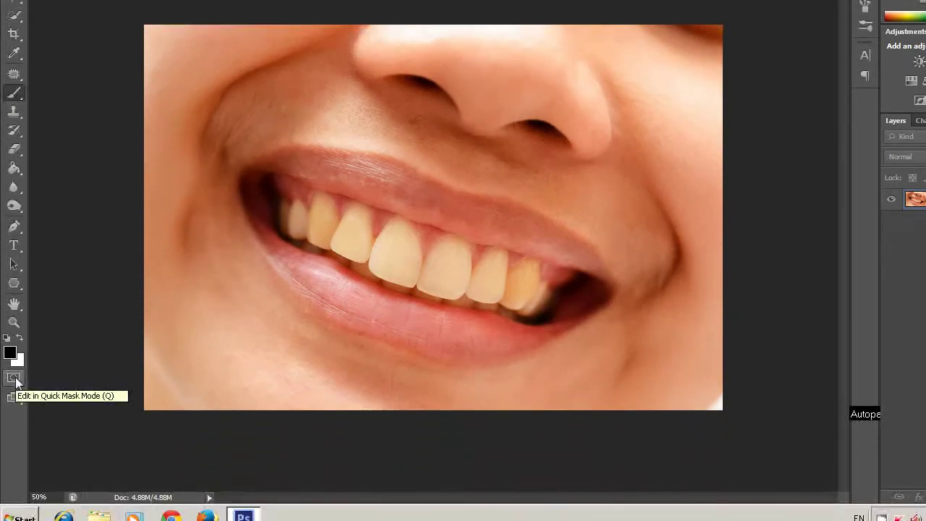
pyautogui.doubleClick(15, 377)
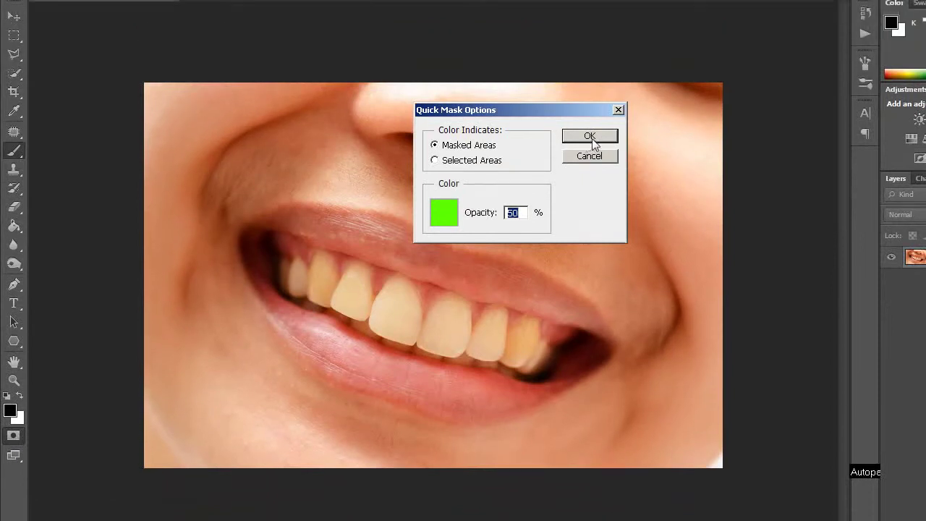
# Accept the green 50% Quick Mask settings and paint the mask over the front, upper and leftmost teeth.
pyautogui.click(590, 138)
pyautogui.moveTo(390, 304)
pyautogui.mouseDown()
pyautogui.moveTo(398, 291)
pyautogui.moveTo(422, 327)
pyautogui.moveTo(452, 306)
pyautogui.moveTo(470, 340)
pyautogui.moveTo(487, 316)
pyautogui.moveTo(502, 316)
pyautogui.moveTo(508, 340)
pyautogui.moveTo(530, 328)
pyautogui.moveTo(544, 362)
pyautogui.moveTo(513, 368)
pyautogui.moveTo(413, 343)
pyautogui.mouseUp()
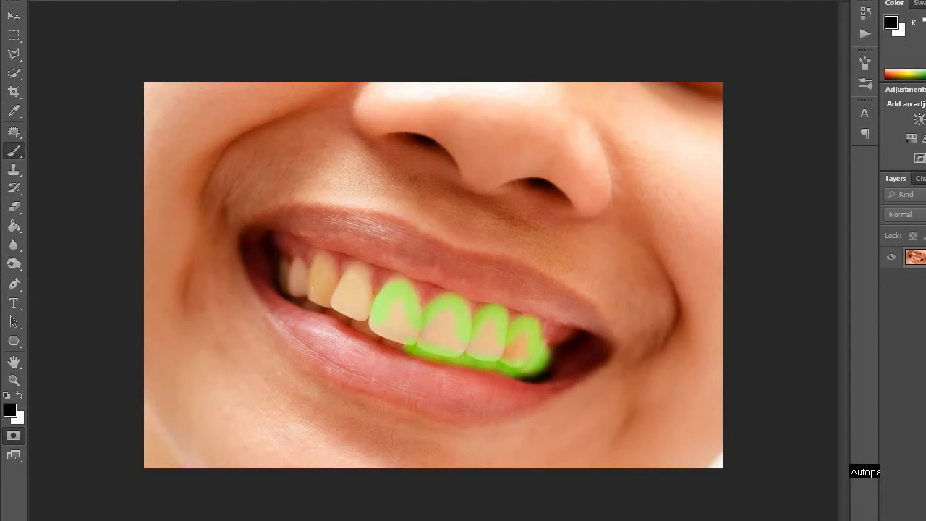
pyautogui.moveTo(301, 279)
pyautogui.mouseDown()
pyautogui.moveTo(326, 282)
pyautogui.moveTo(320, 293)
pyautogui.moveTo(343, 294)
pyautogui.moveTo(357, 272)
pyautogui.moveTo(391, 330)
pyautogui.moveTo(413, 335)
pyautogui.moveTo(437, 319)
pyautogui.moveTo(478, 351)
pyautogui.moveTo(487, 337)
pyautogui.moveTo(500, 357)
pyautogui.moveTo(521, 339)
pyautogui.moveTo(529, 366)
pyautogui.mouseUp()
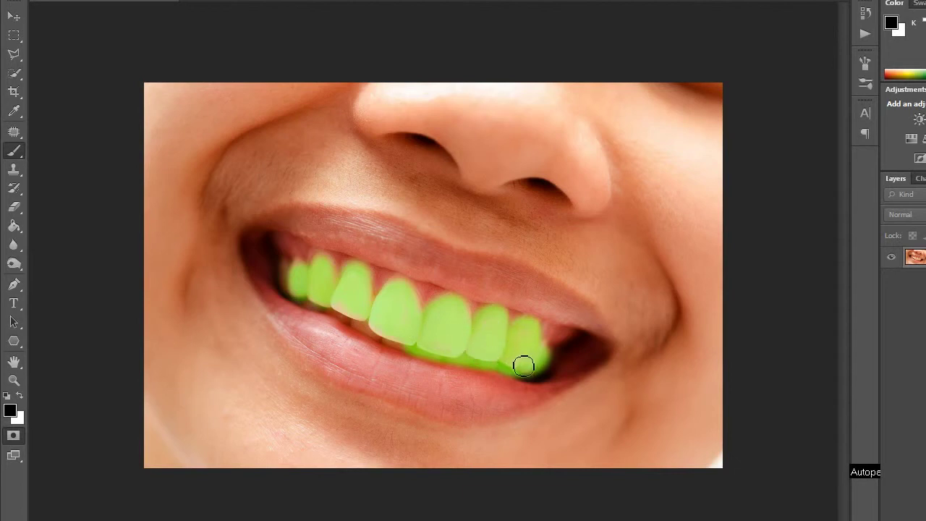
pyautogui.moveTo(394, 335)
pyautogui.mouseDown()
pyautogui.moveTo(283, 271)
pyautogui.moveTo(301, 298)
pyautogui.moveTo(325, 307)
pyautogui.moveTo(351, 301)
pyautogui.moveTo(355, 318)
pyautogui.moveTo(377, 324)
pyautogui.moveTo(320, 271)
pyautogui.moveTo(329, 266)
pyautogui.moveTo(331, 283)
pyautogui.moveTo(301, 267)
pyautogui.moveTo(299, 276)
pyautogui.moveTo(326, 281)
pyautogui.moveTo(357, 271)
pyautogui.moveTo(383, 310)
pyautogui.moveTo(402, 282)
pyautogui.moveTo(417, 325)
pyautogui.moveTo(449, 304)
pyautogui.moveTo(469, 314)
pyautogui.moveTo(477, 342)
pyautogui.moveTo(489, 322)
pyautogui.moveTo(504, 340)
pyautogui.moveTo(528, 339)
pyautogui.moveTo(542, 353)
pyautogui.moveTo(436, 349)
pyautogui.moveTo(377, 329)
pyautogui.moveTo(351, 311)
pyautogui.moveTo(354, 301)
pyautogui.mouseUp()
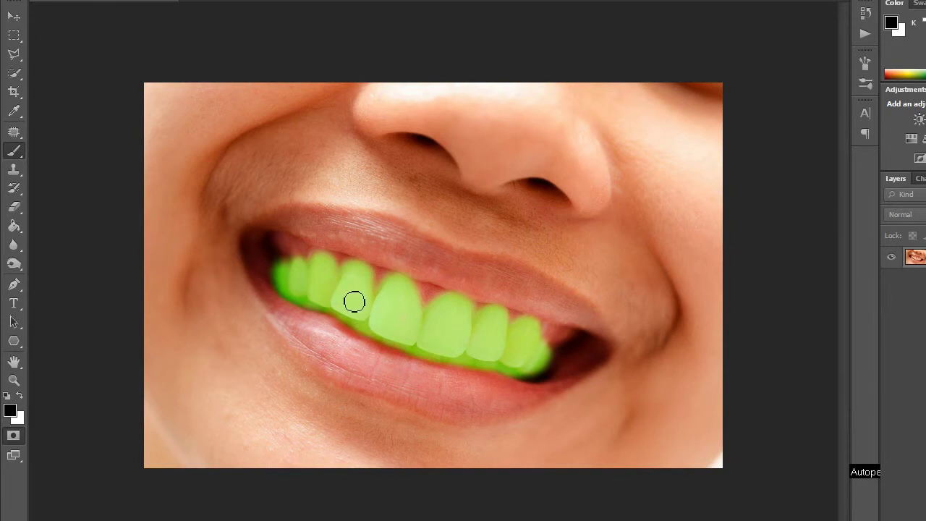
pyautogui.press('q')
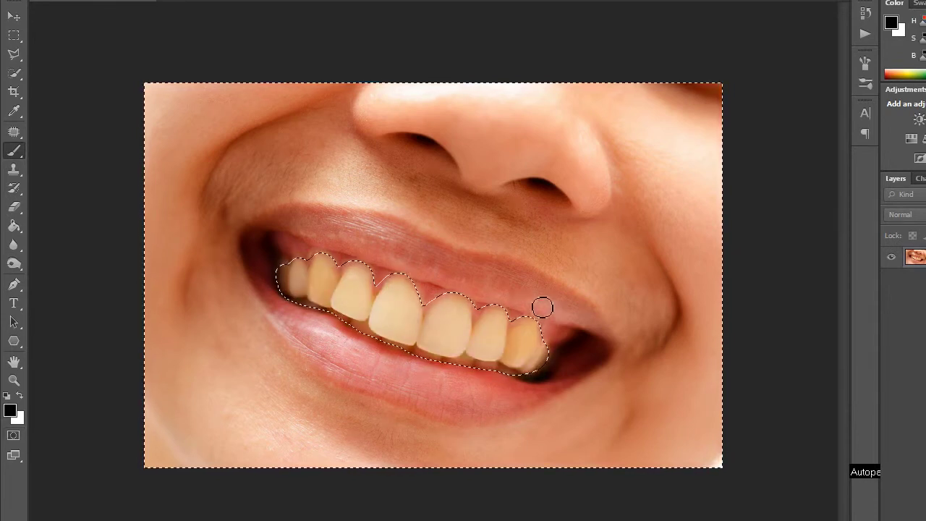
# Invert the selection to isolate the teeth, then add an empty Layer 1 and a new group.
pyautogui.press('f')
pyautogui.click(197, 10)
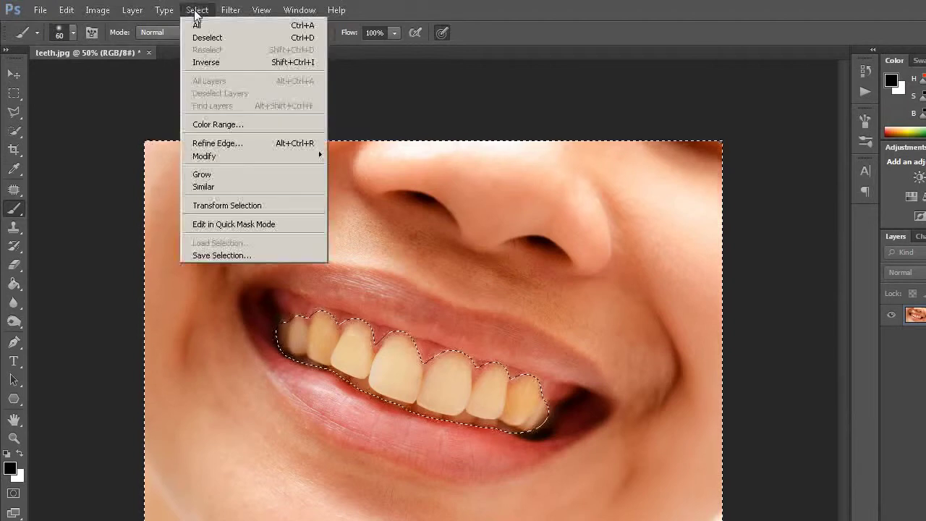
pyautogui.click(206, 63)
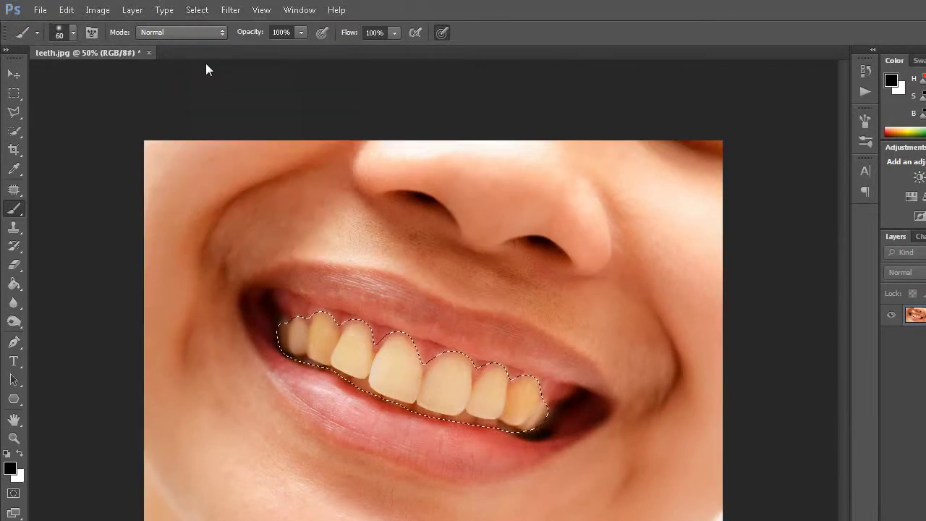
pyautogui.press('f')
pyautogui.press('f')
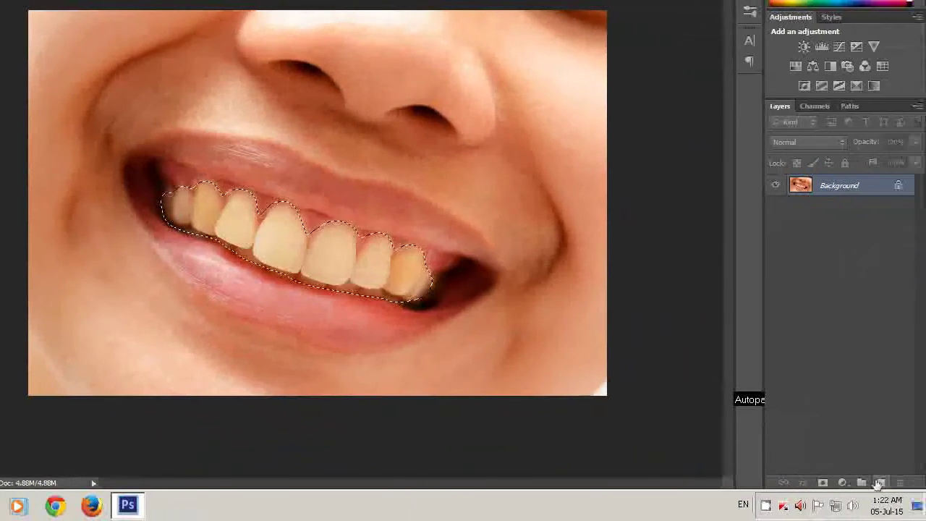
pyautogui.click(881, 482)
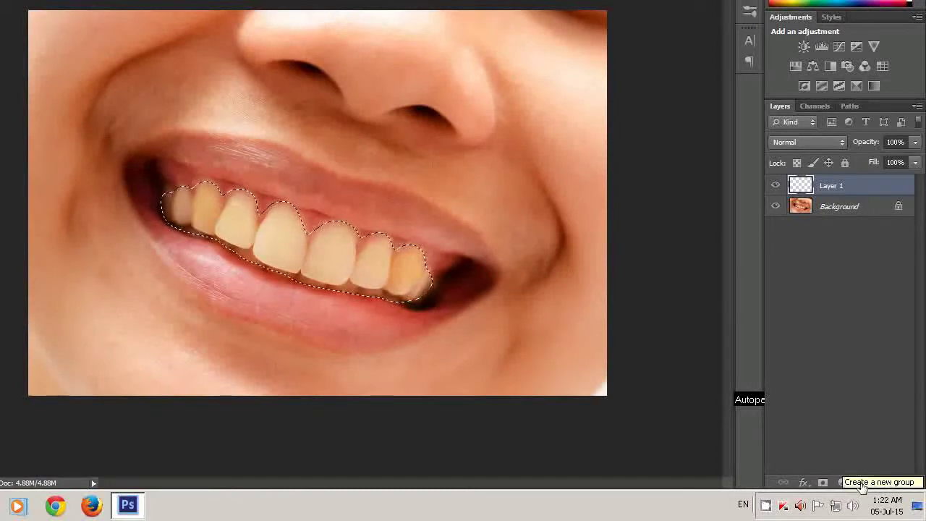
pyautogui.click(861, 483)
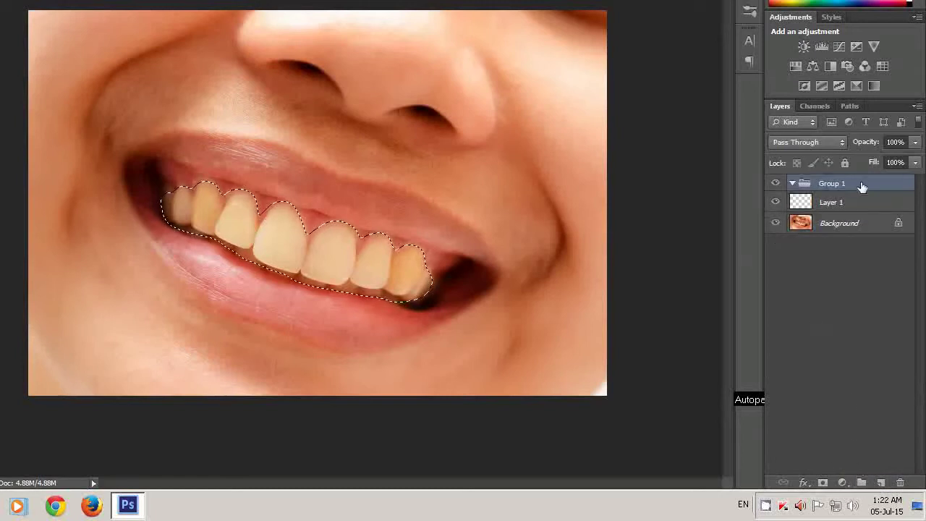
# Give Group 1 a layer mask built from the teeth selection.
pyautogui.click(822, 483)
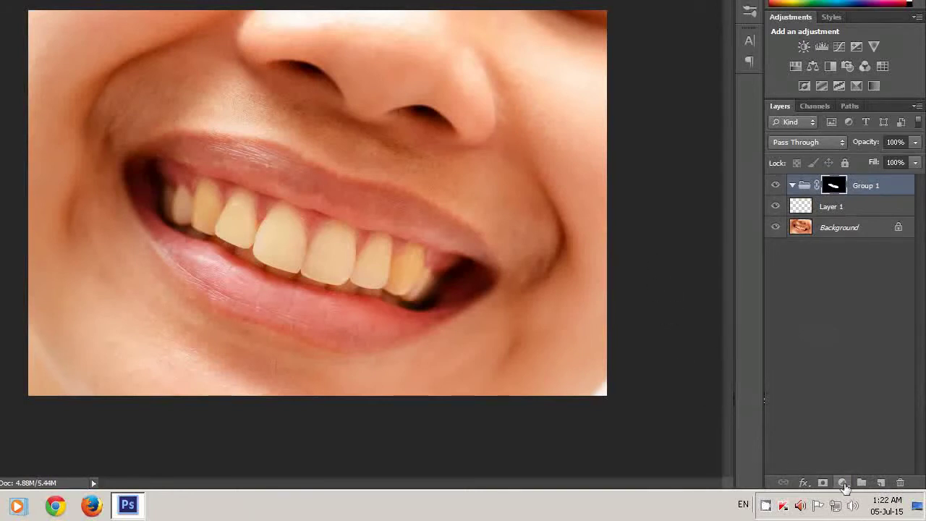
pyautogui.click(843, 483)
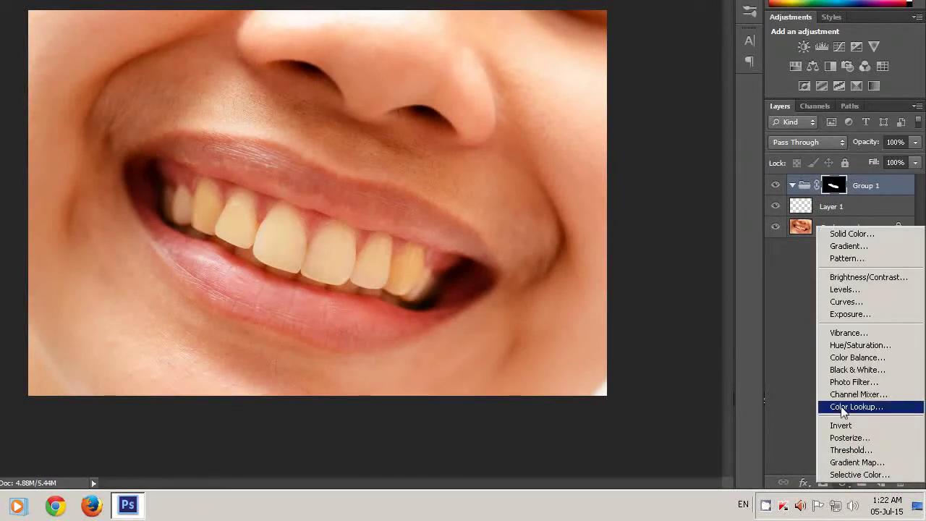
# Add a colorized Hue/Saturation 1 layer in Group 1 at Hue 13, Saturation 19.
pyautogui.click(858, 345)
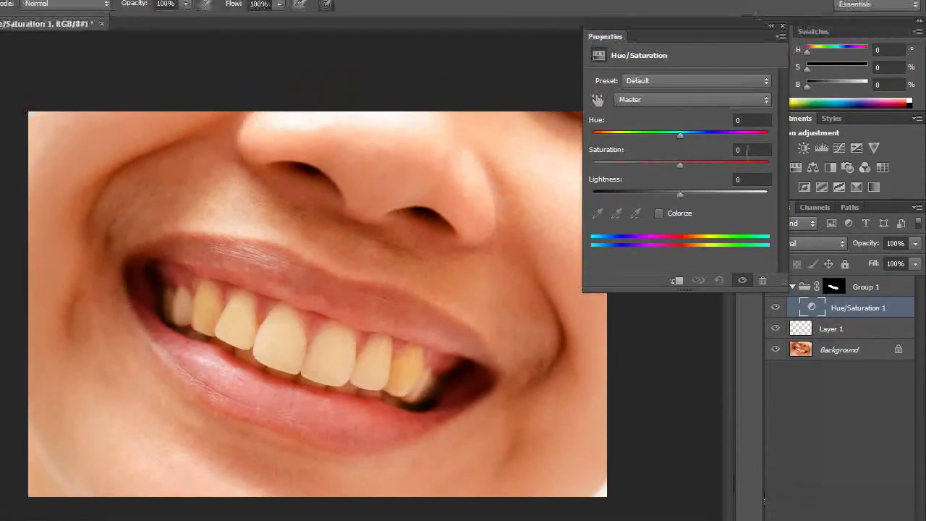
pyautogui.click(658, 214)
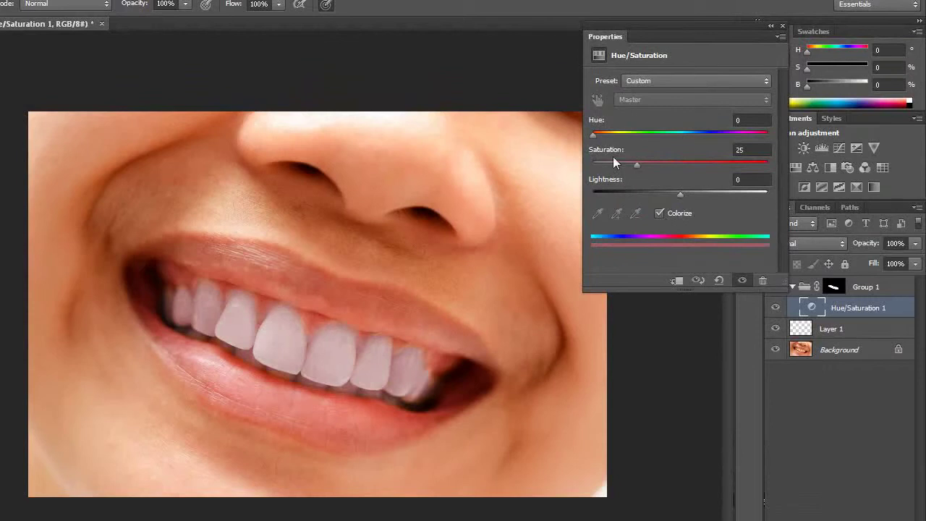
pyautogui.moveTo(593, 136); pyautogui.dragTo(599, 136)
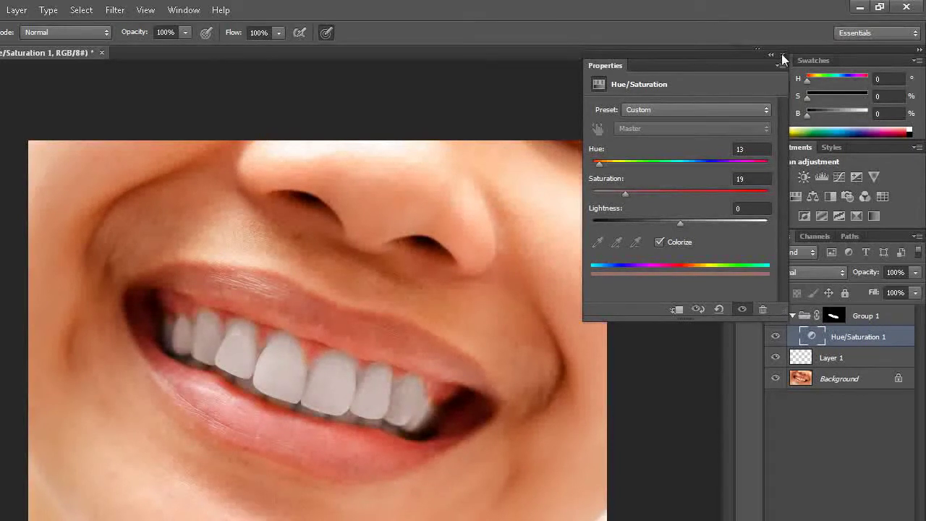
pyautogui.click(781, 54)
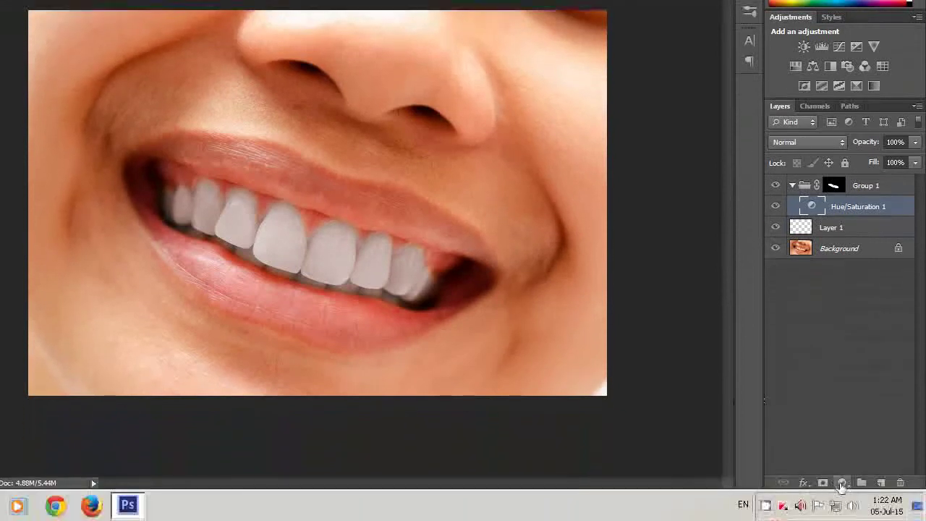
pyautogui.click(841, 484)
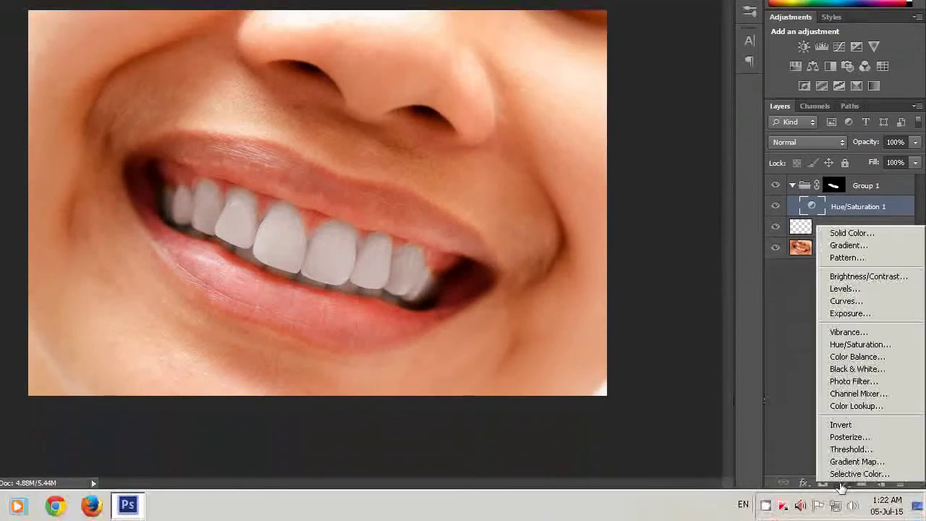
# Add Curves 1 in Group 1 with the RGB midpoint raised to brighten the teeth.
pyautogui.click(845, 301)
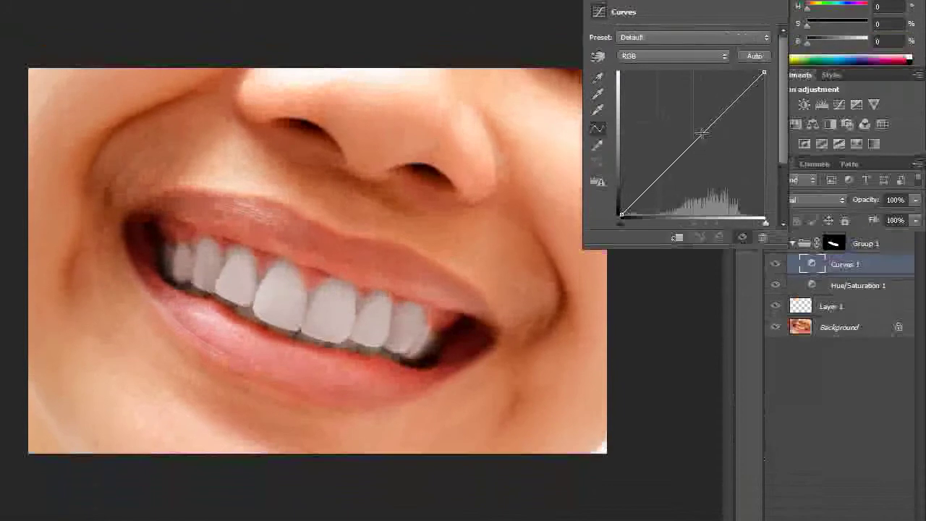
pyautogui.moveTo(688, 162); pyautogui.dragTo(681, 133)
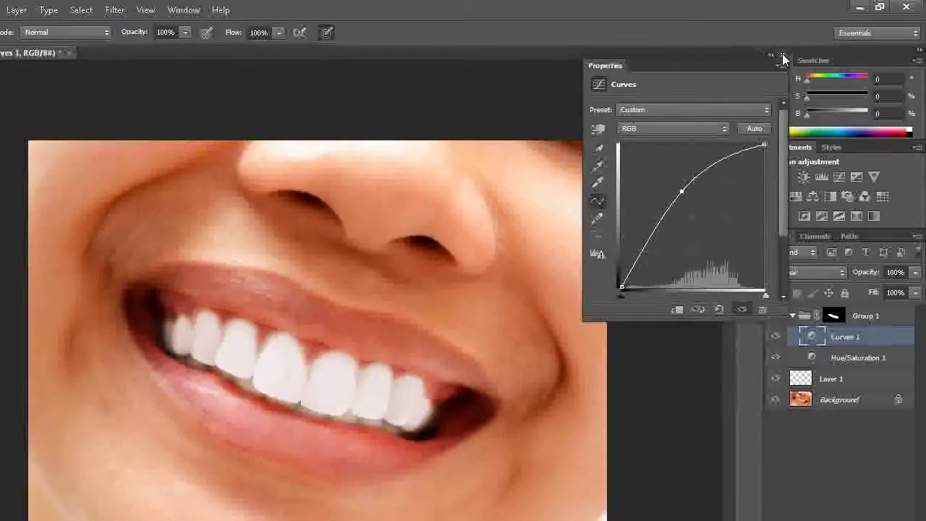
pyautogui.click(781, 53)
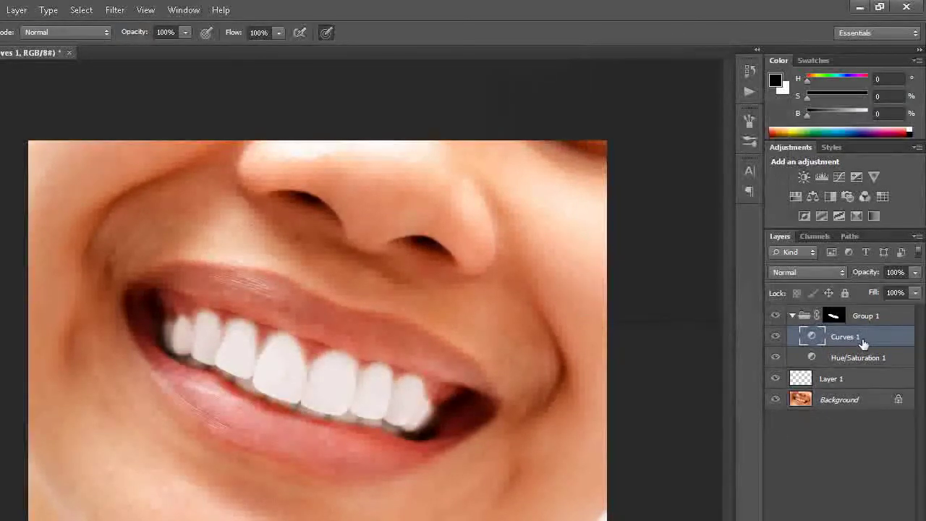
# Lower Curves 1 opacity and Hue/Saturation 1 to 64%, then target Group 1's mask.
pyautogui.click(916, 275)
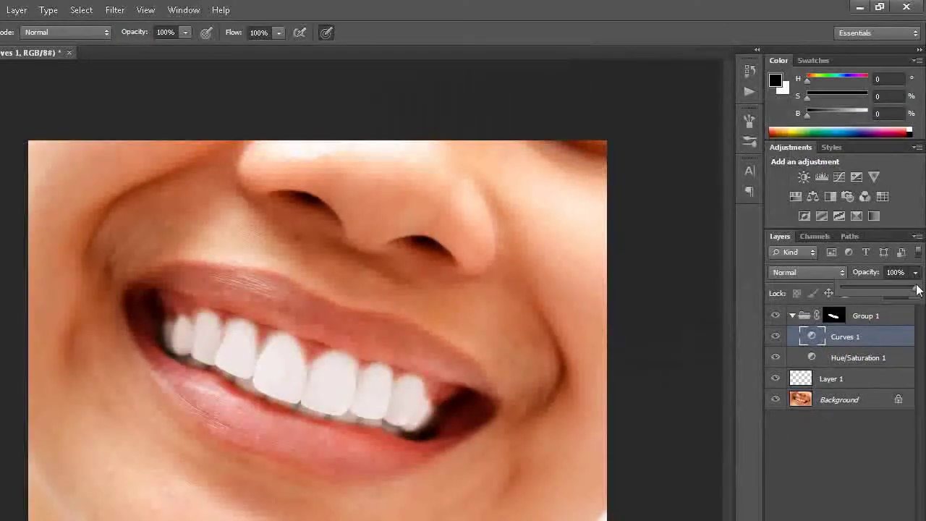
pyautogui.moveTo(884, 290); pyautogui.dragTo(877, 290)
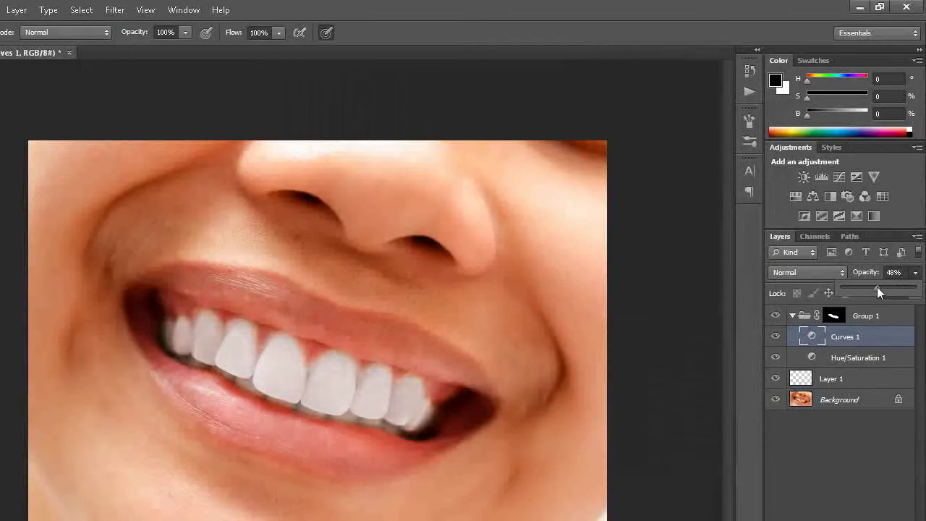
pyautogui.click(897, 361)
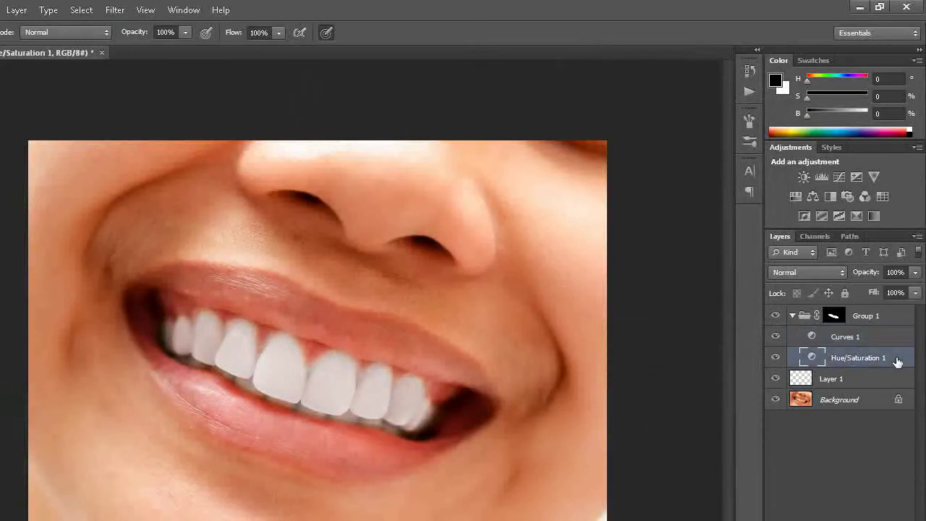
pyautogui.click(914, 275)
pyautogui.moveTo(917, 289); pyautogui.dragTo(911, 290)
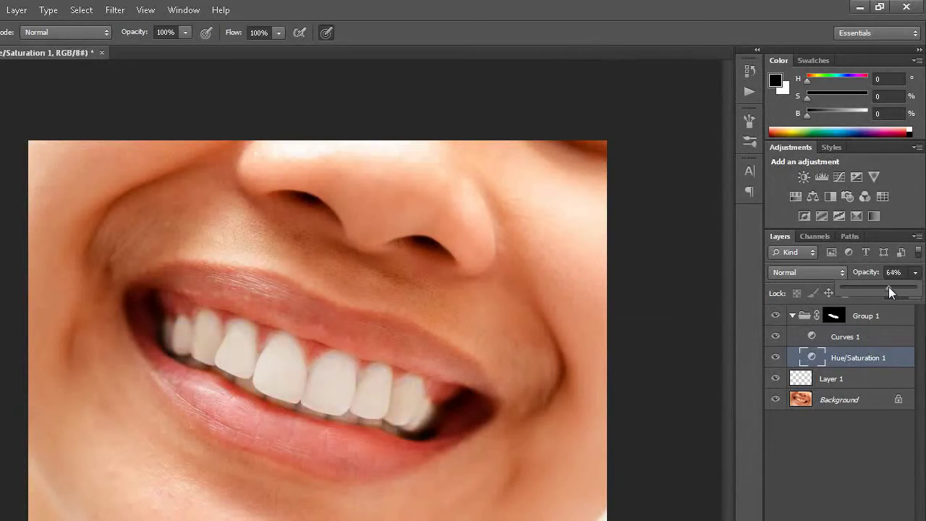
pyautogui.click(835, 321)
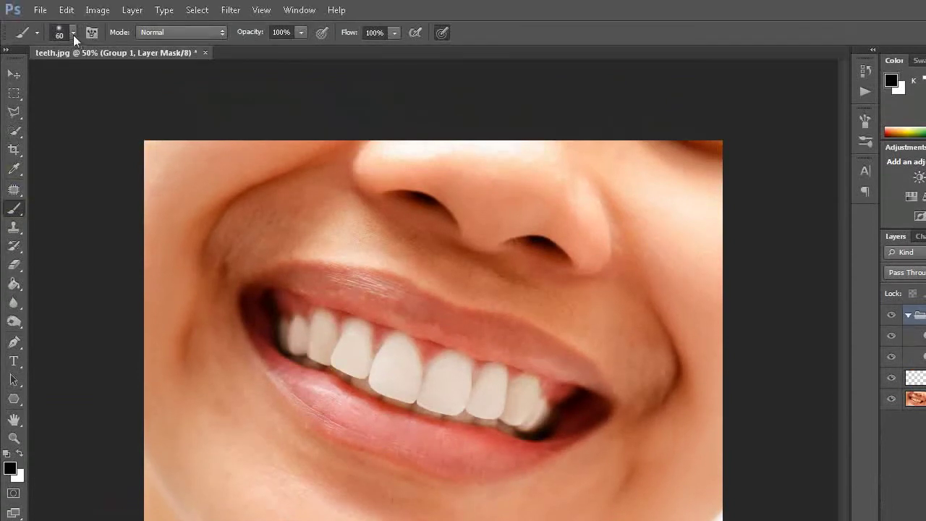
# Set the brush to 21 px, touch up the mask at the gum line, then hide Group 1.
pyautogui.click(74, 34)
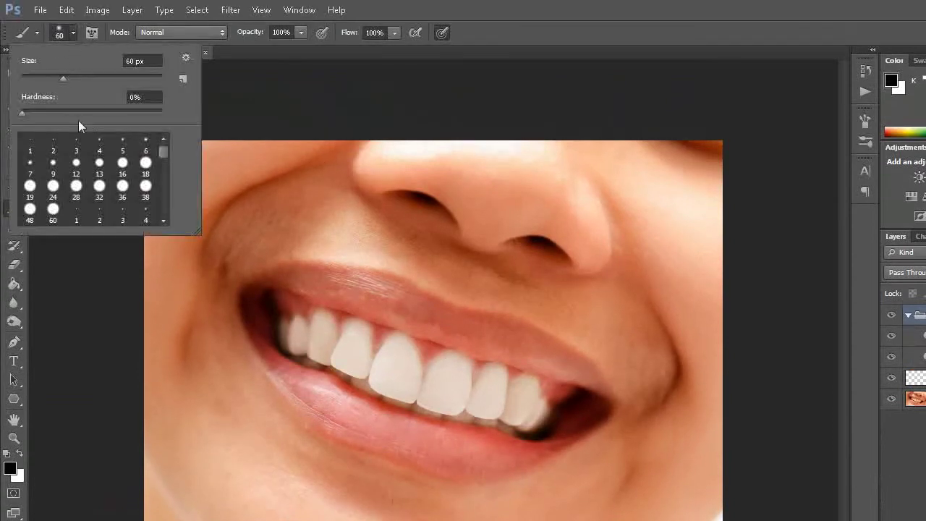
pyautogui.moveTo(40, 77); pyautogui.dragTo(35, 74)
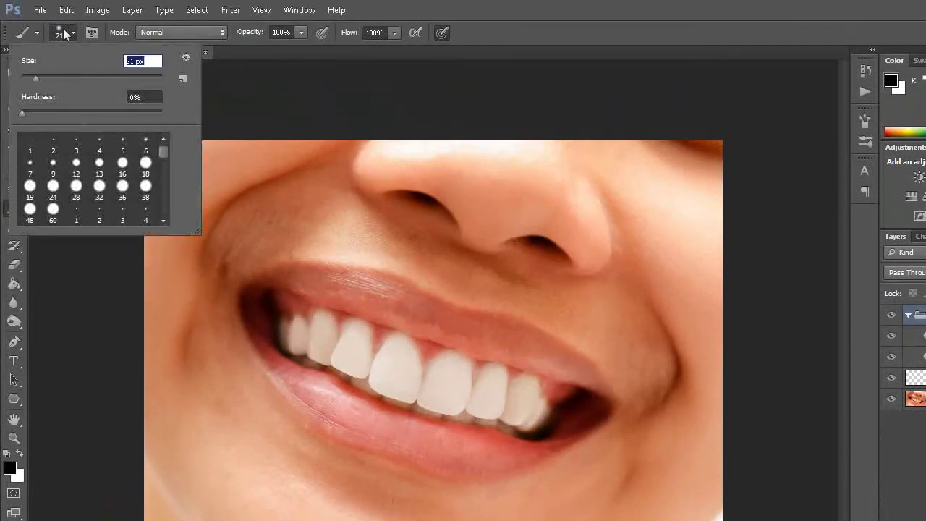
pyautogui.press('Return')
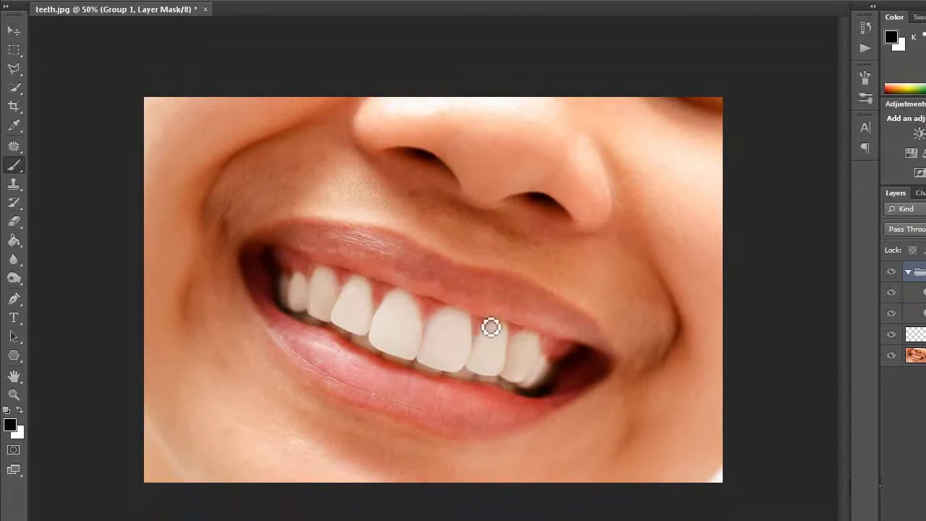
pyautogui.moveTo(485, 337); pyautogui.dragTo(485, 324)
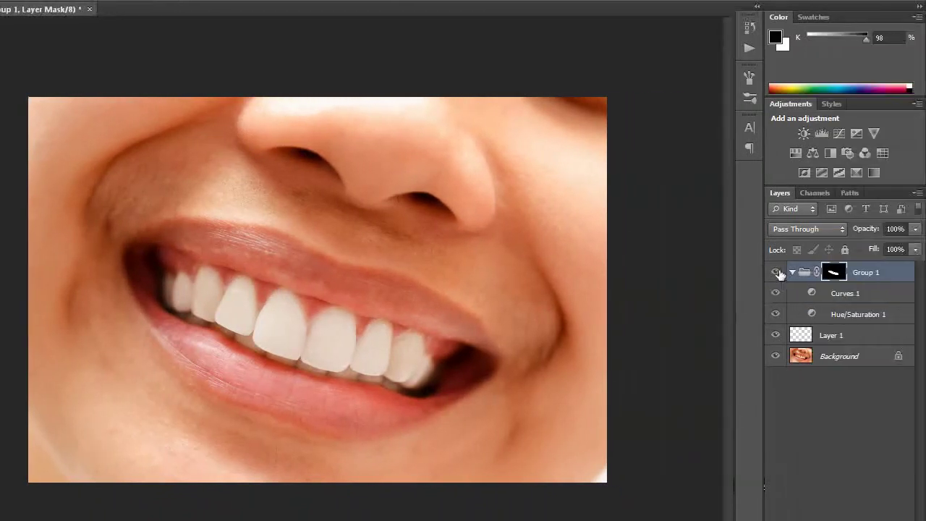
pyautogui.click(776, 272)
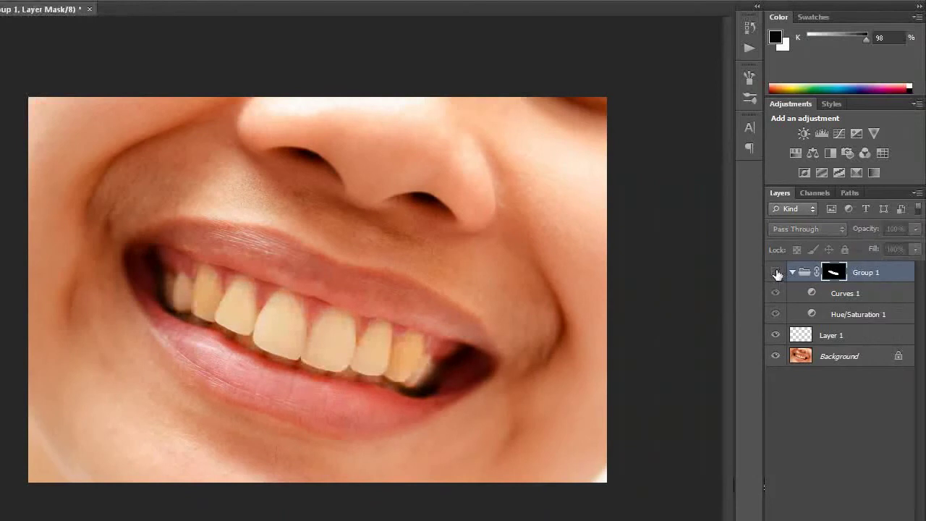
pyautogui.click(776, 273)
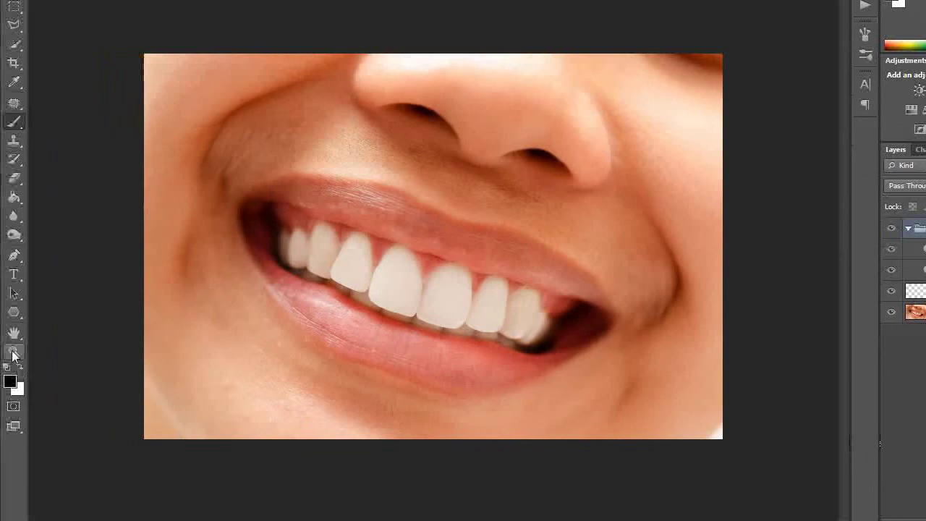
pyautogui.click(13, 352)
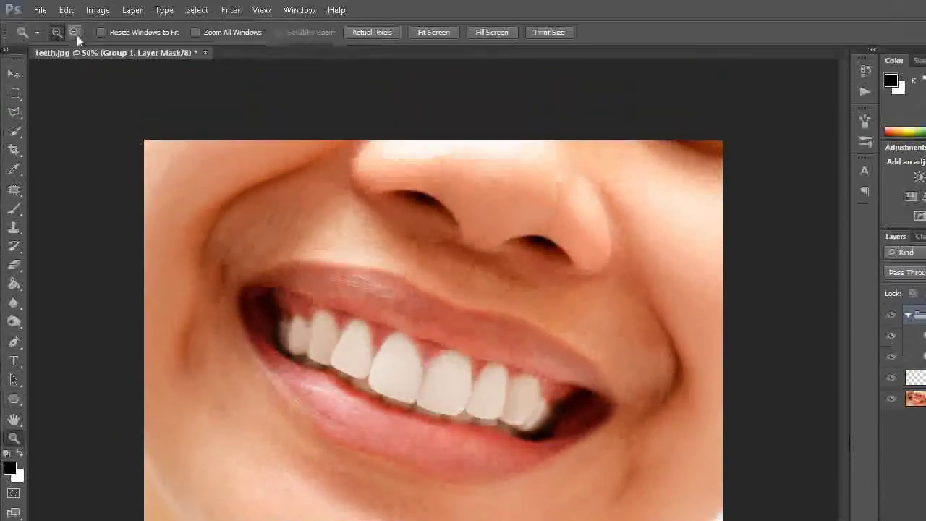
pyautogui.click(75, 32)
pyautogui.click(433, 384)
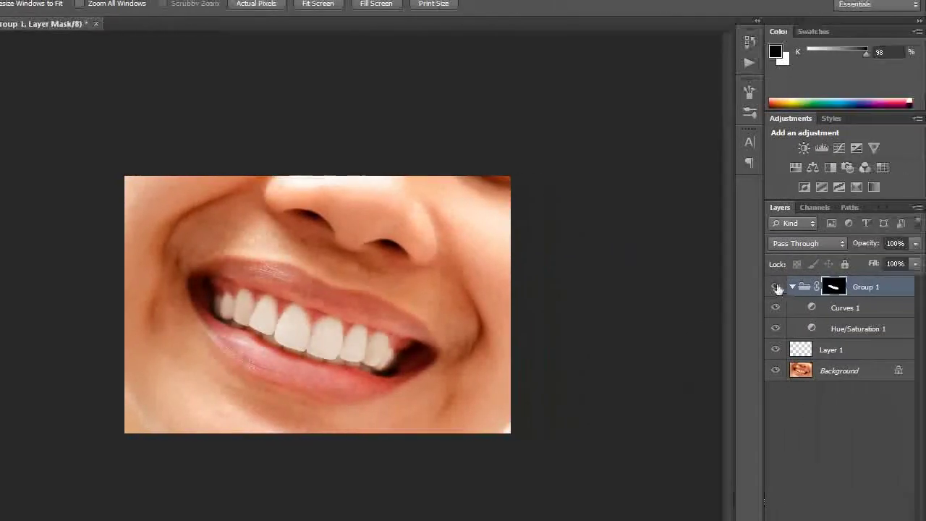
pyautogui.click(775, 288)
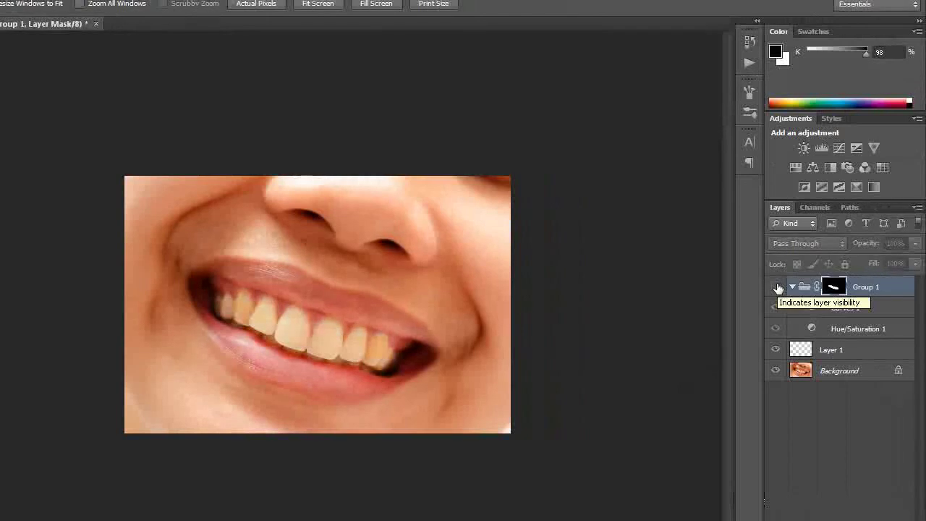
pyautogui.click(776, 287)
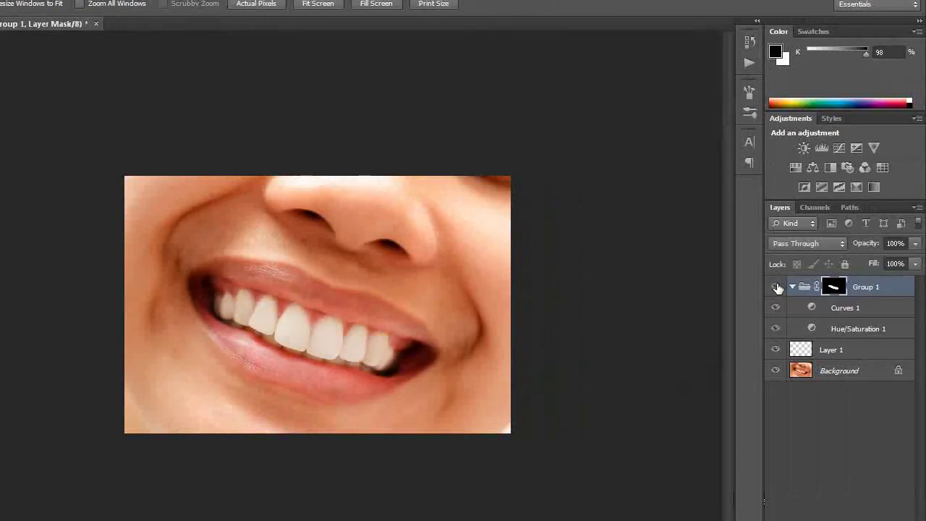